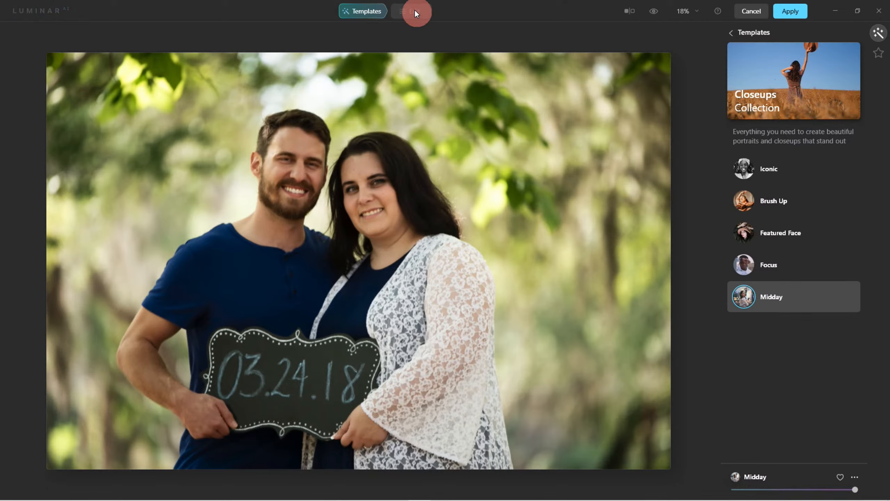
Switch from templates to manual editing and raise the Enhance AI Accent value to 84.
click(414, 11)
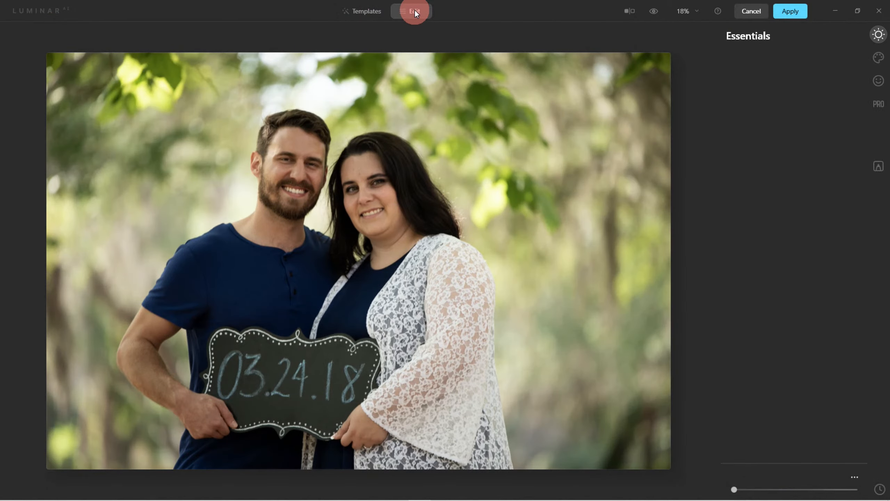
click(484, 34)
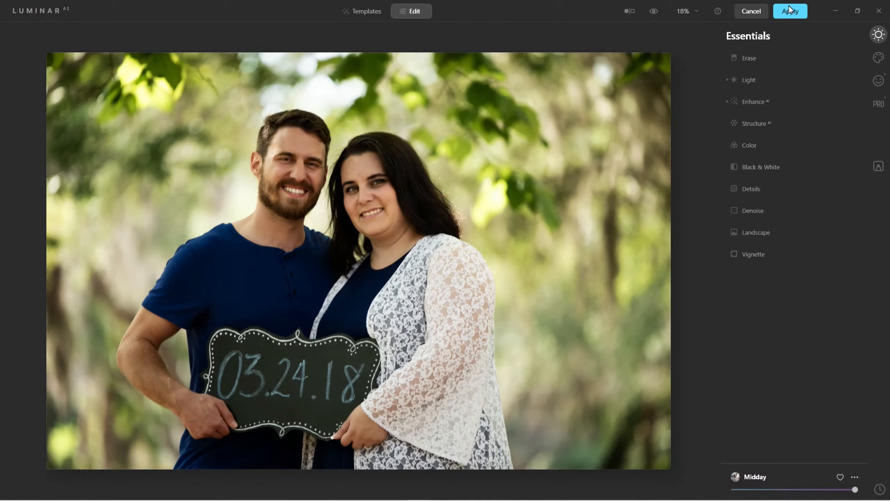
click(755, 100)
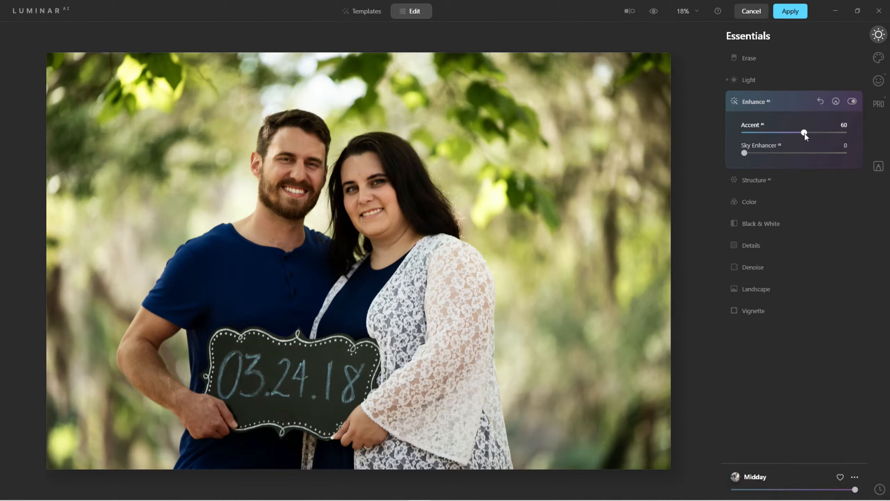
drag(804, 134, 827, 134)
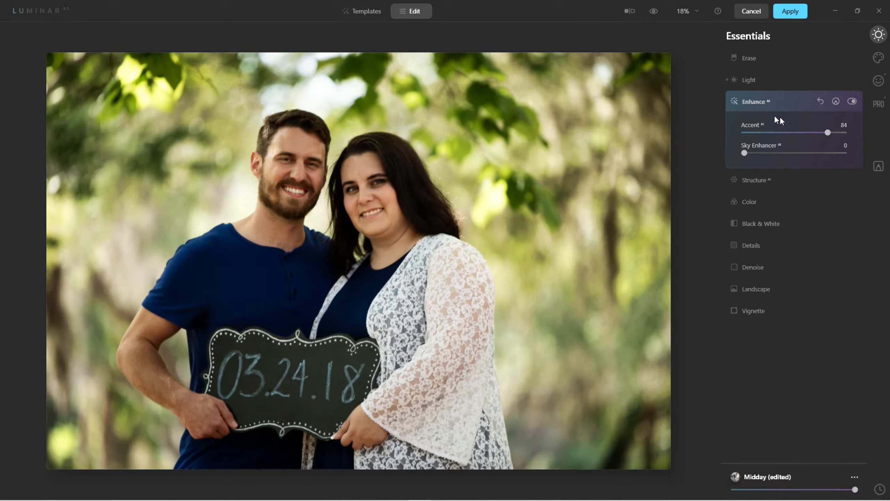
click(754, 101)
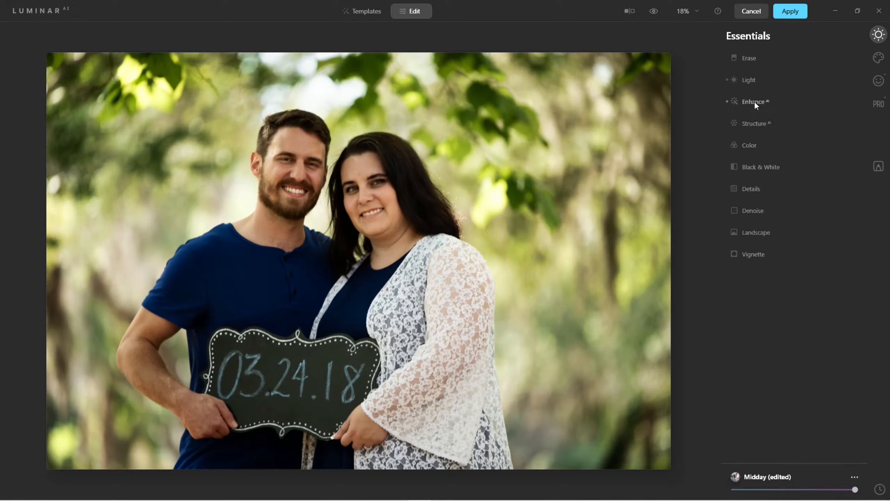
Set Supercontrast to Shadows Contrast 40, Shadows Balance -30, Highlights Contrast 25 and Highlights Balance -5, and apply the edits.
click(878, 104)
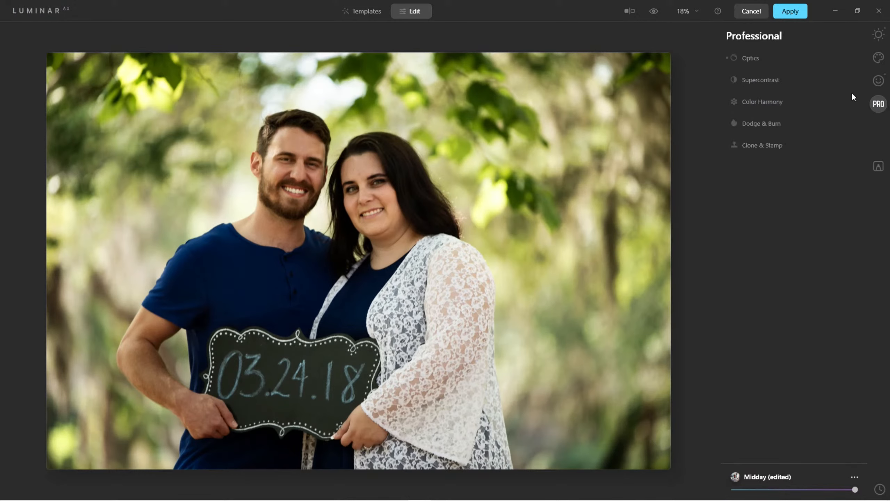
click(754, 81)
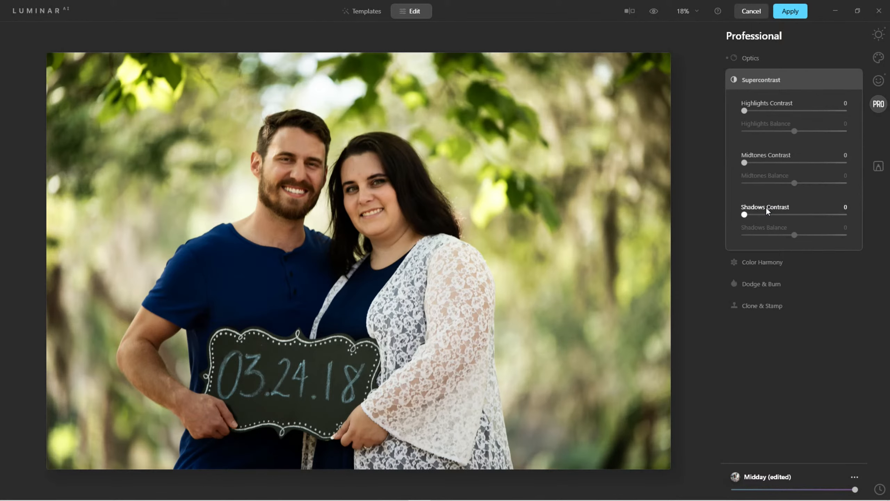
drag(743, 216, 780, 248)
drag(745, 111, 767, 114)
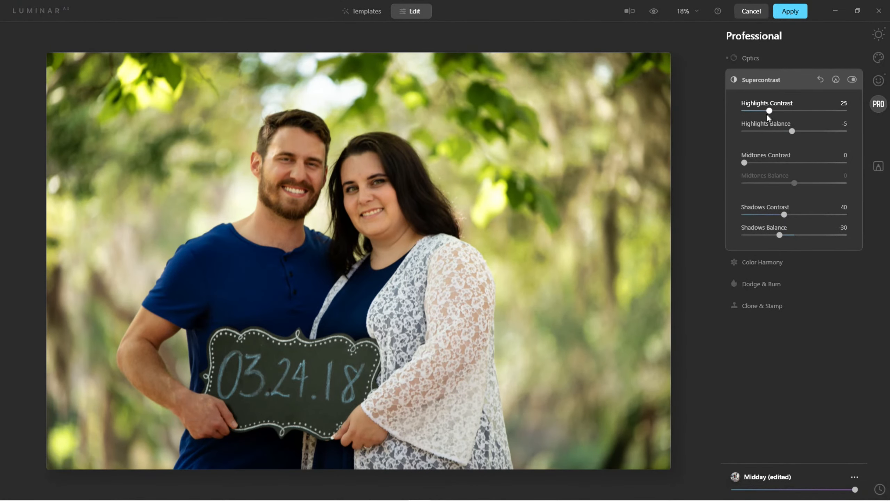
click(765, 82)
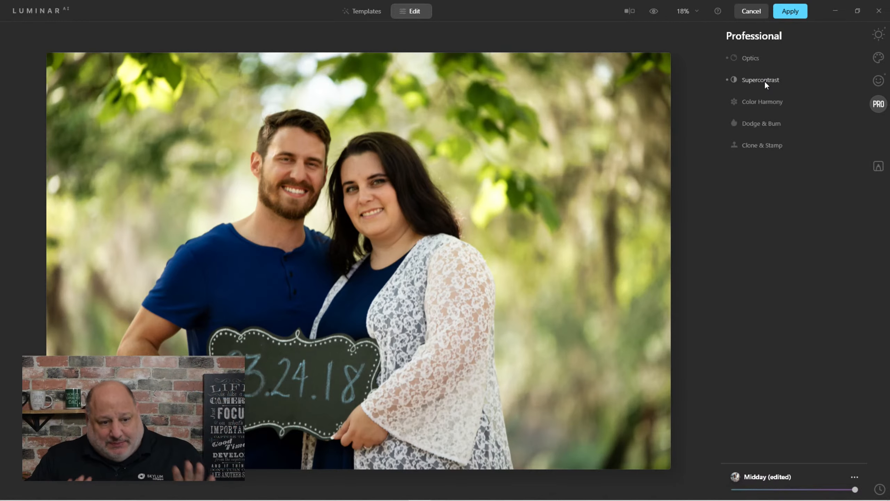
click(795, 11)
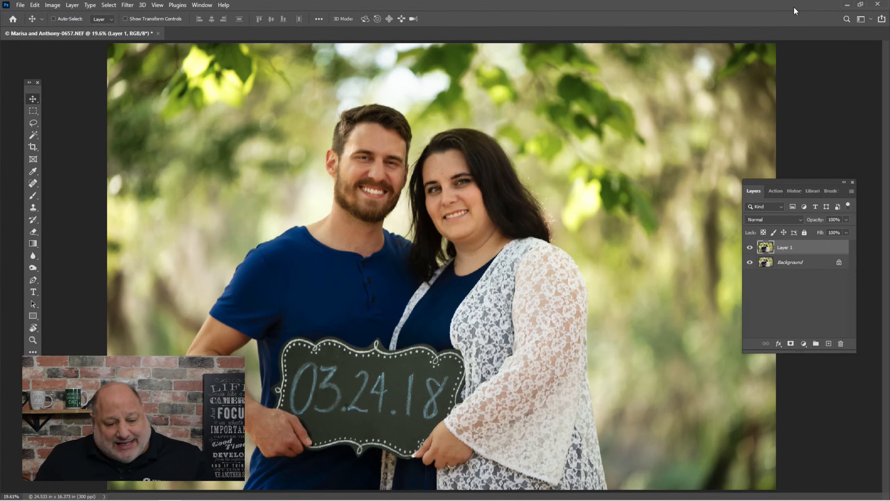
Duplicate Layer 1 and rename the original layer as Base.
key(ctrl)
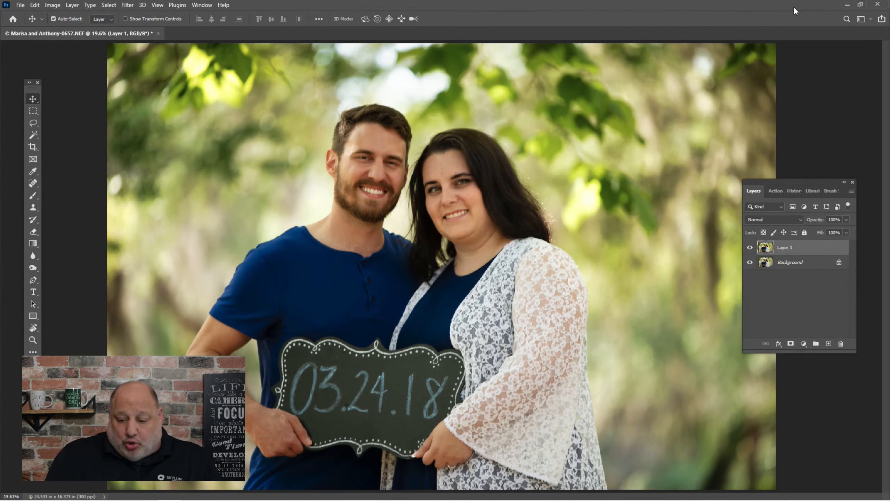
key(ctrl+j)
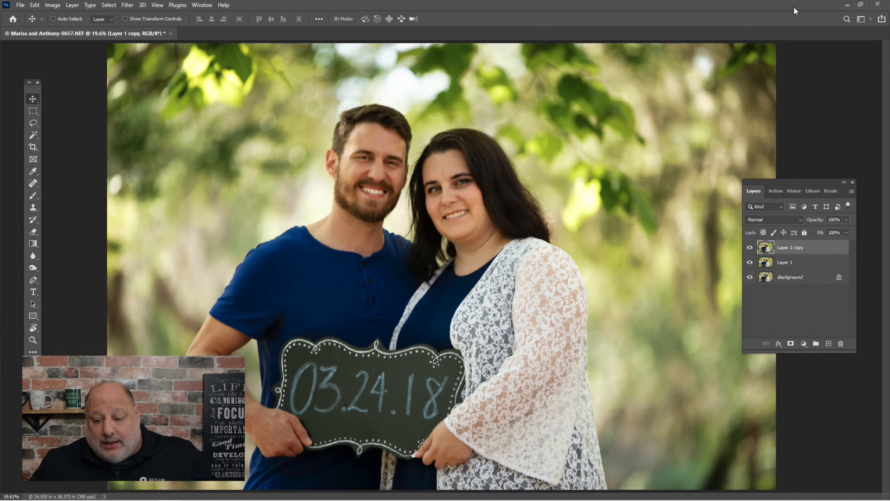
double_click(786, 264)
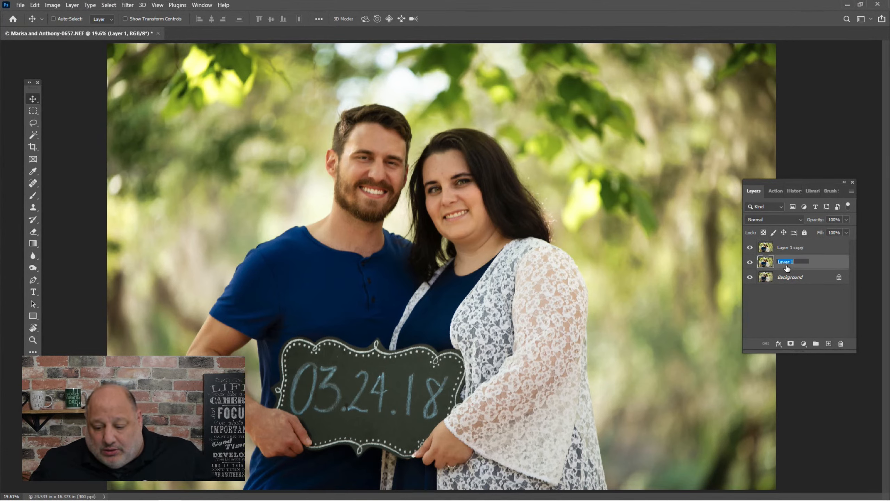
text(Base)
key(Return)
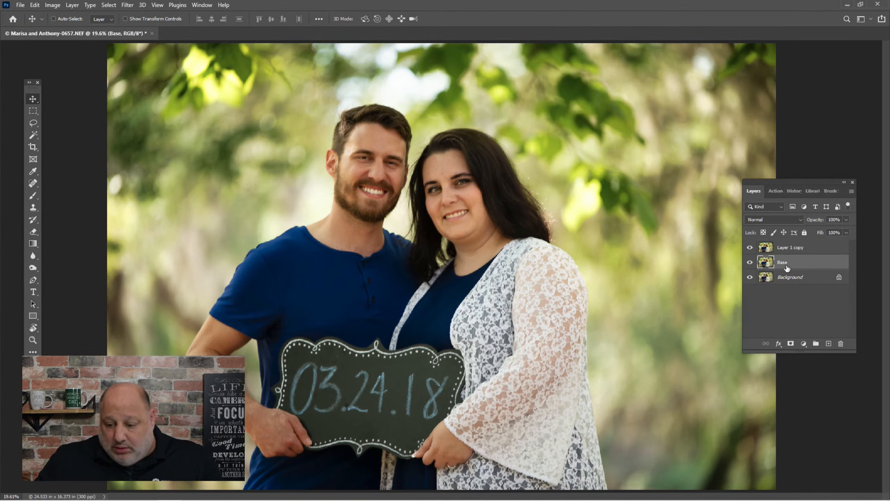
Rename the duplicated layer above Base as Slim.
double_click(793, 248)
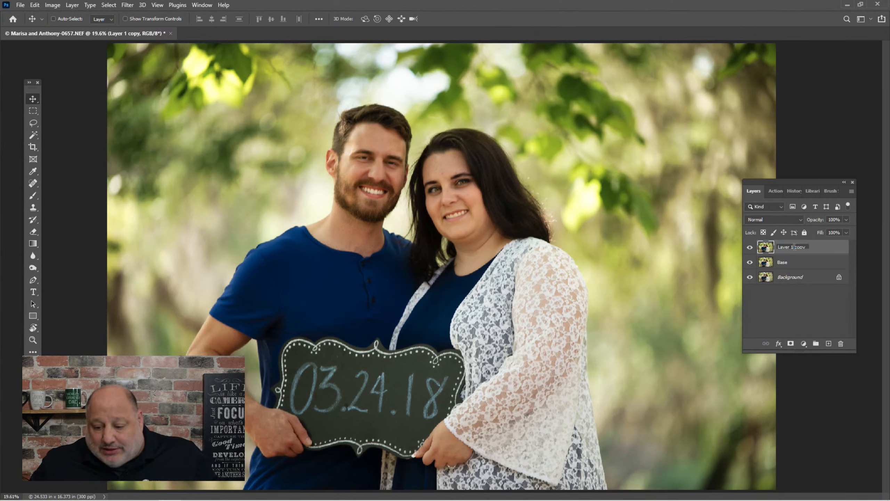
double_click(792, 246)
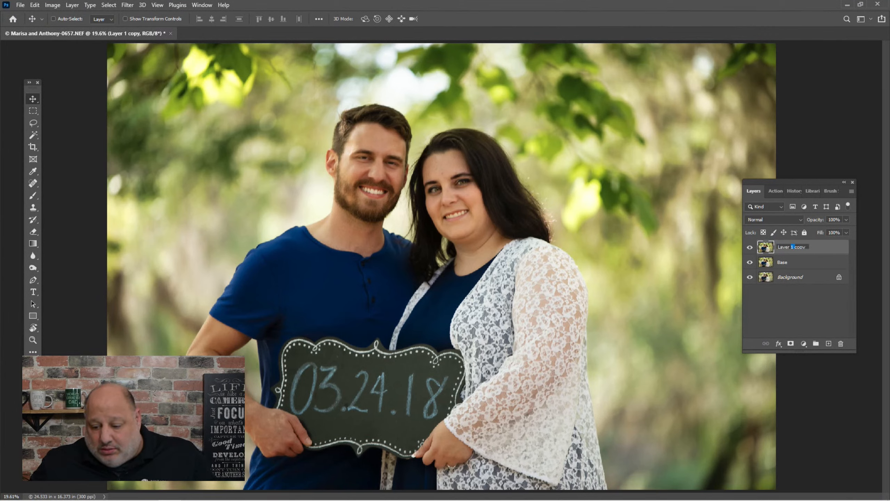
double_click(806, 247)
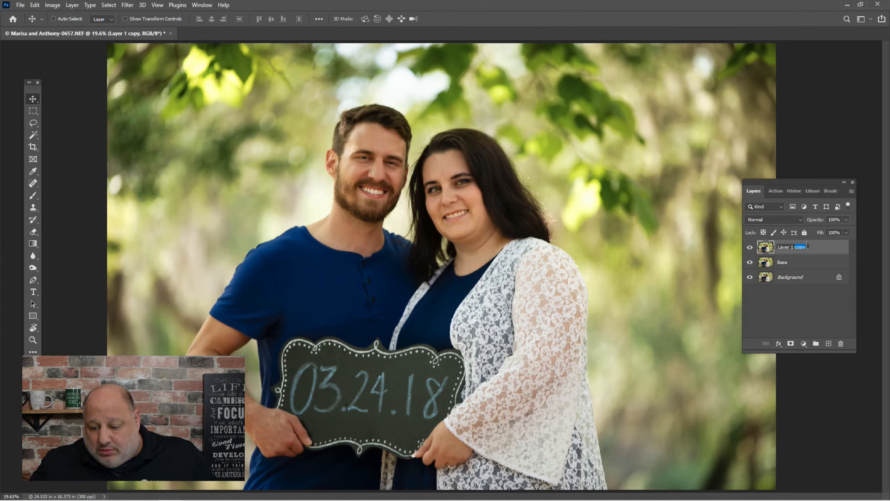
drag(806, 246, 757, 246)
text(Sk)
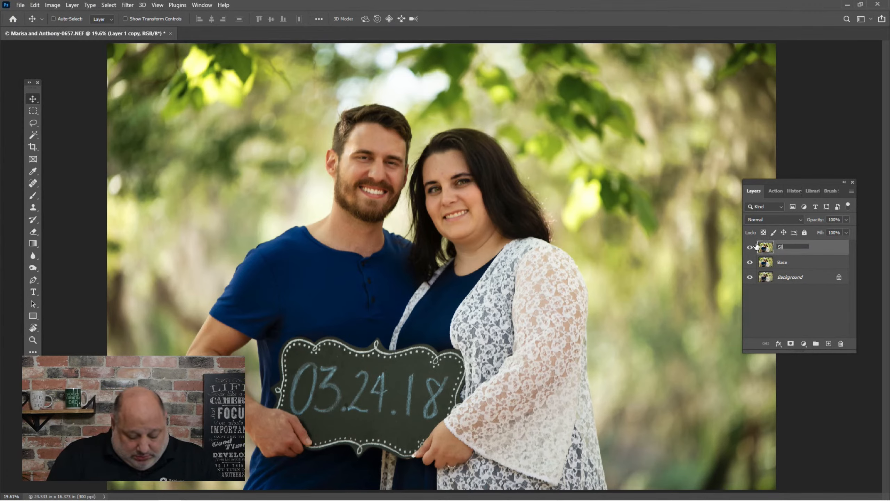
text(im)
key(Return)
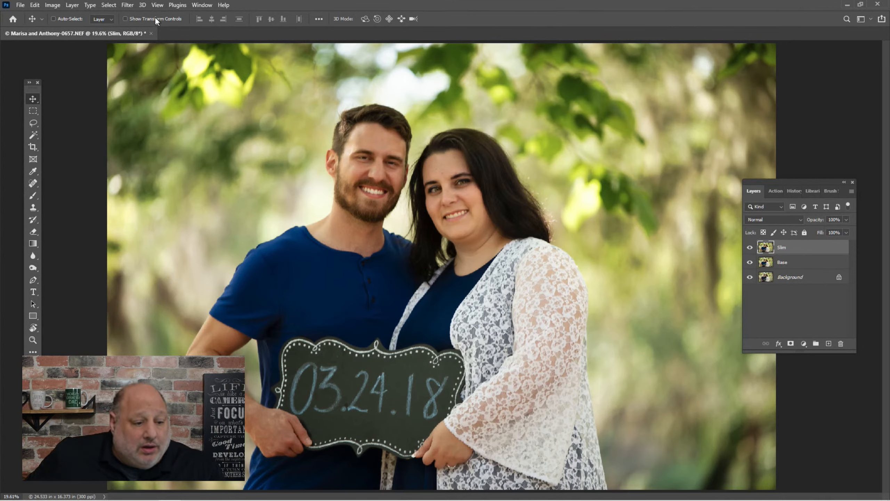
Open the Slim layer in the Luminar AI filter.
click(126, 5)
mouse_move(111, 5)
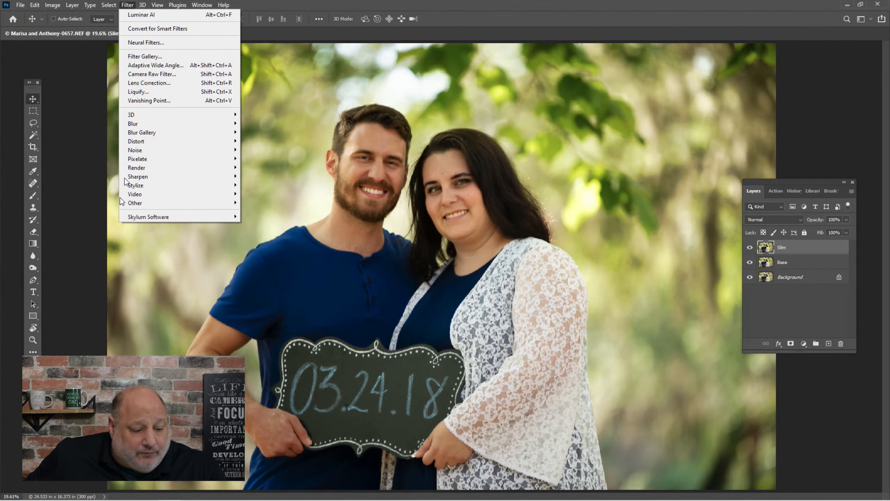
mouse_move(190, 217)
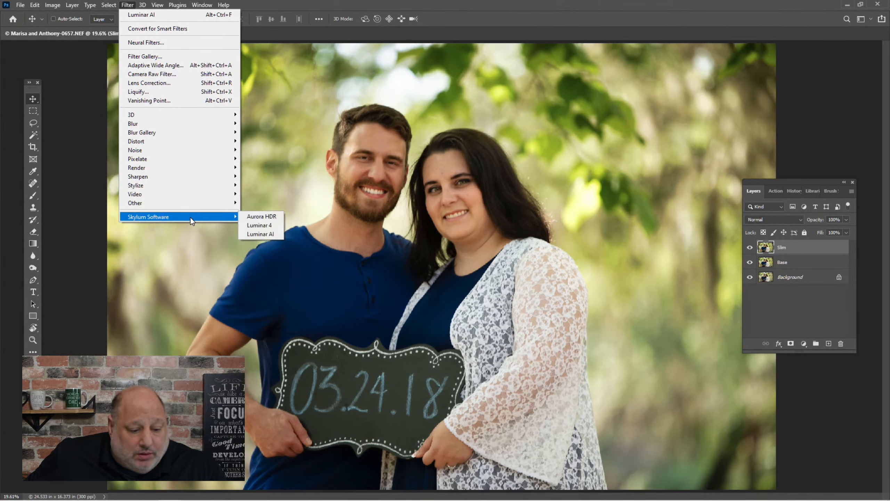
click(280, 235)
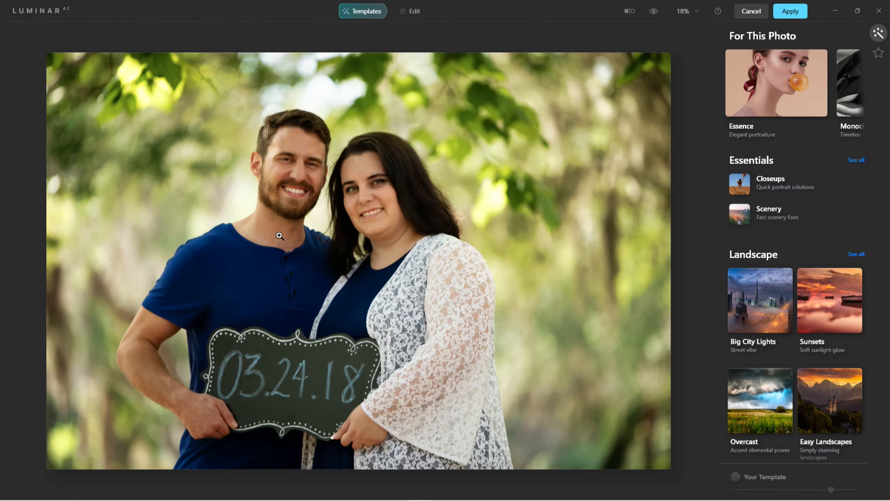
Switch to manual editing and set the Body AI Shape value to 71 to slim the couple.
click(413, 10)
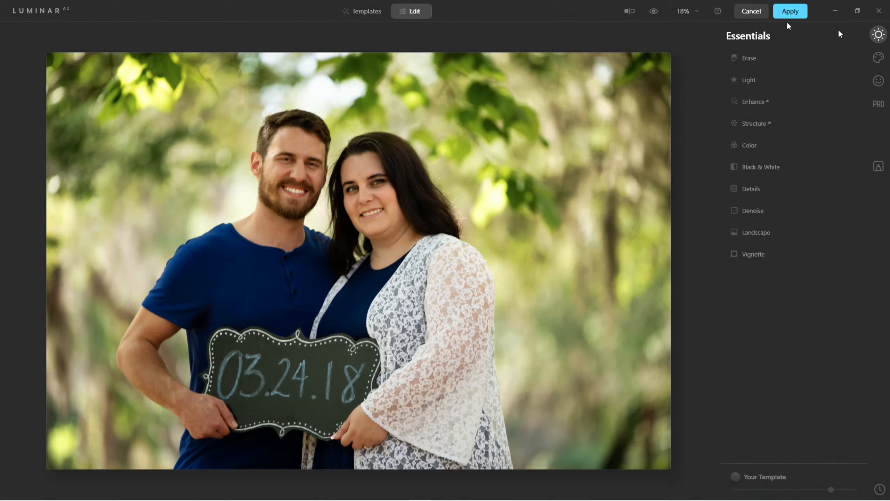
click(877, 82)
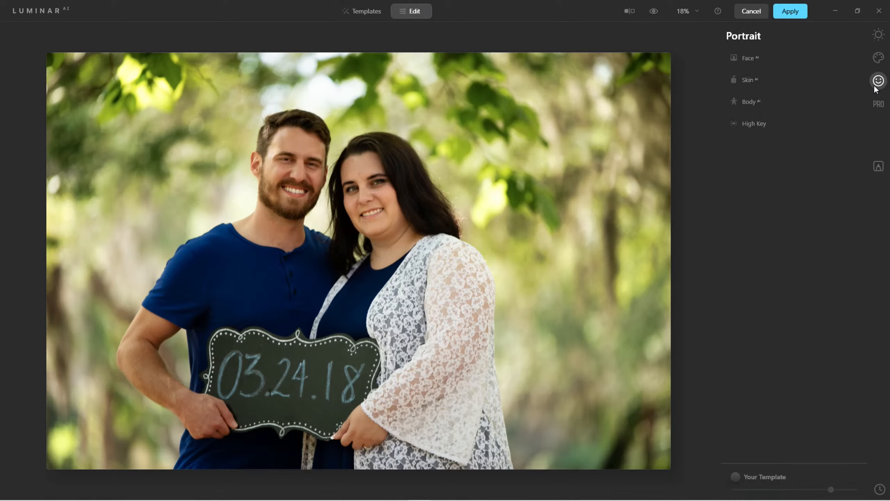
click(747, 103)
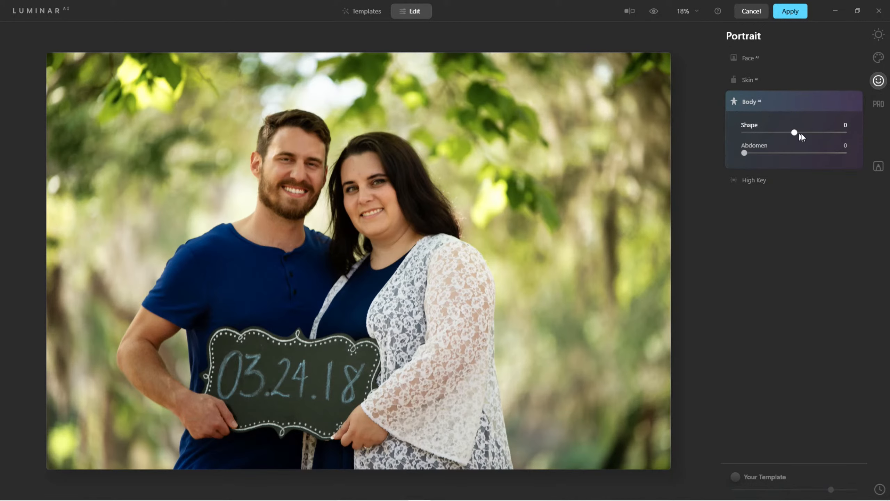
drag(800, 133, 816, 133)
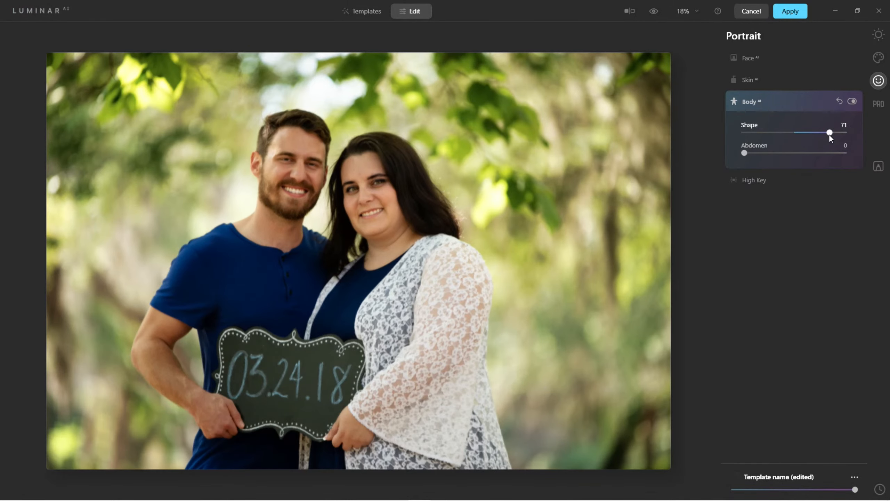
Set Slim Face to 34 in Face AI and compare the photo with the adjustment off and on.
click(747, 57)
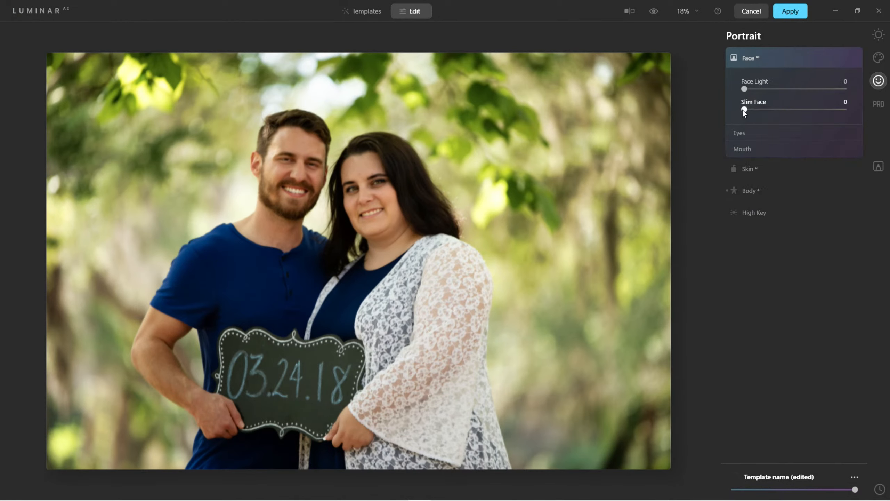
drag(747, 109, 780, 111)
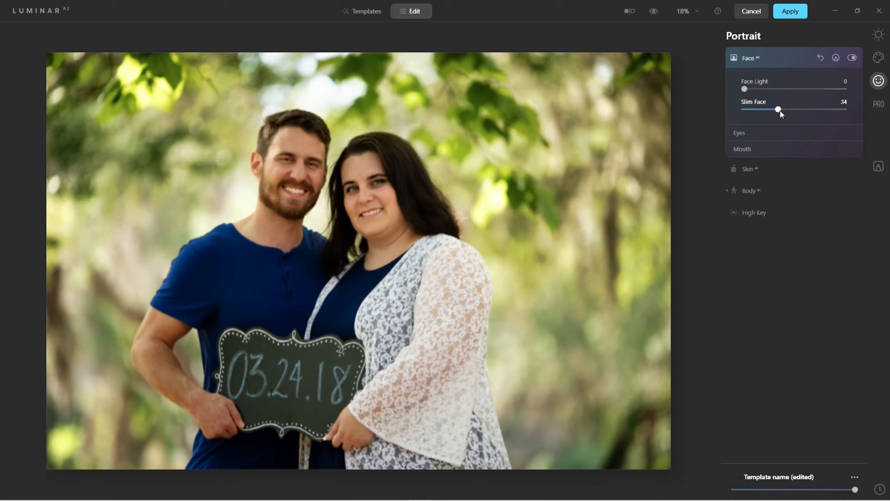
click(852, 58)
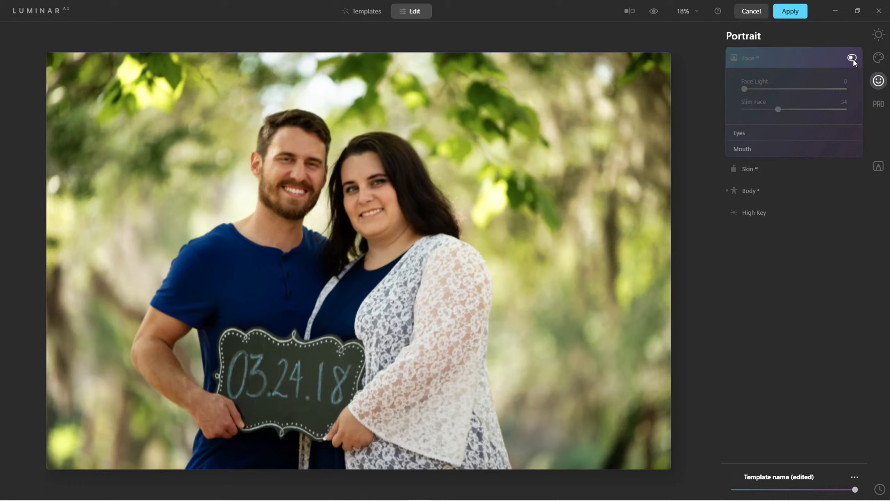
click(852, 58)
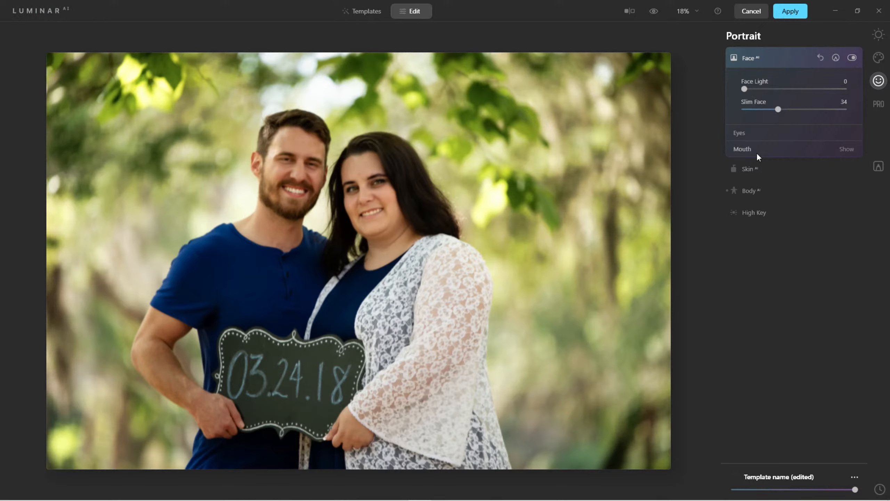
Review the Body AI settings, compare the photo before and after all edits, and apply them to the Slim layer.
click(755, 191)
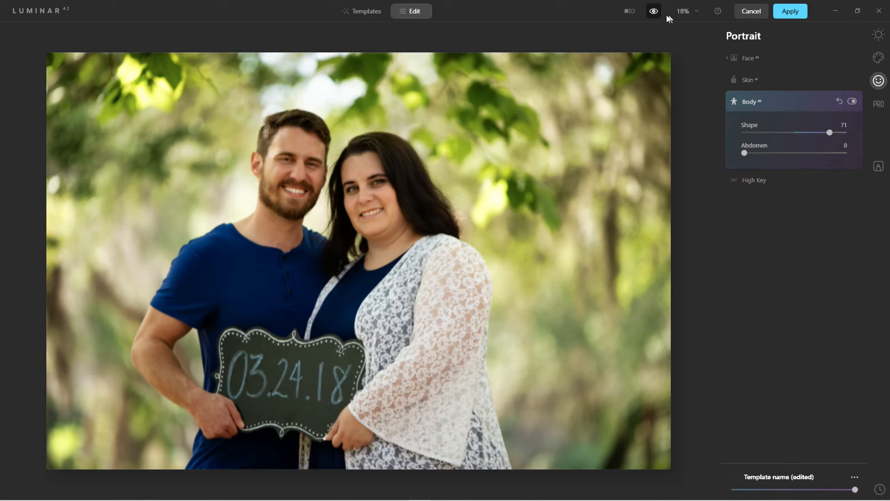
click(654, 11)
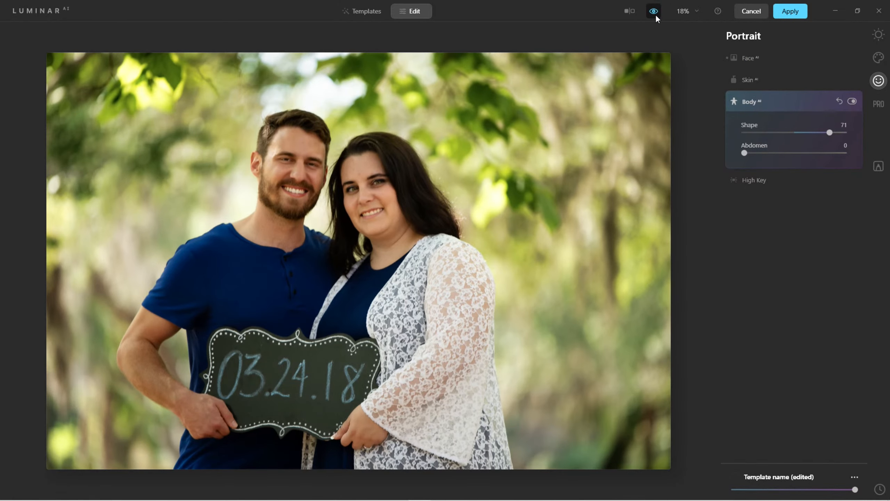
click(655, 14)
click(656, 14)
click(656, 14)
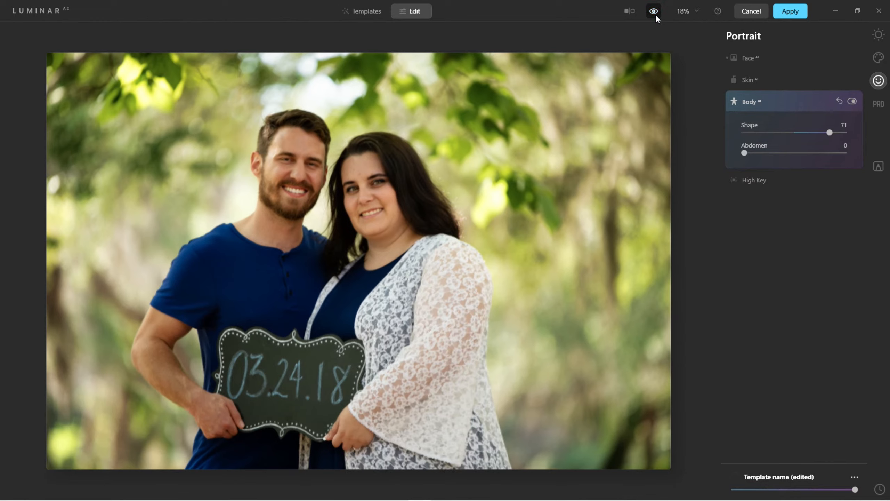
click(793, 11)
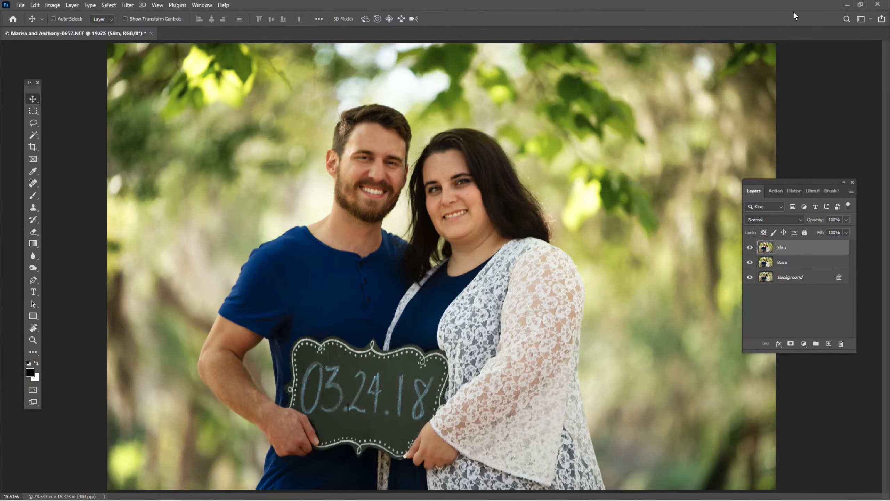
Add a layer mask to the Slim layer.
click(792, 345)
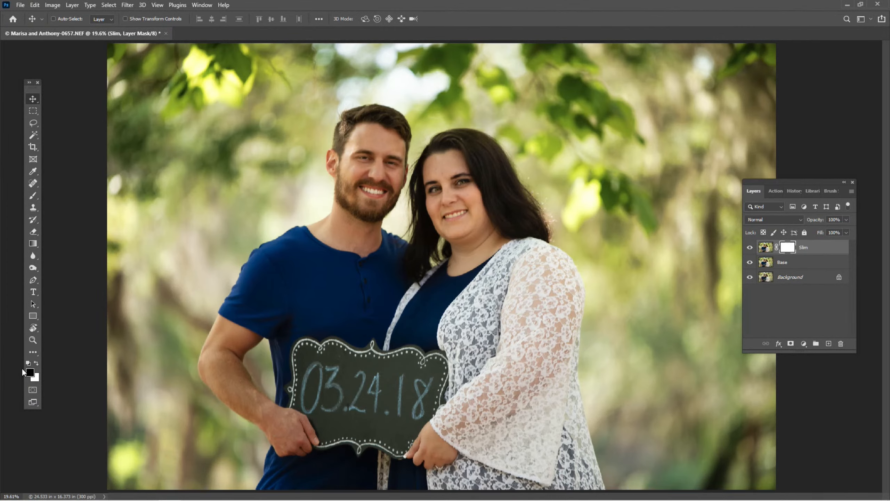
Compare the photo with the Slim layer hidden and shown, and brush black on its mask over the man using a 1000 px brush.
click(31, 197)
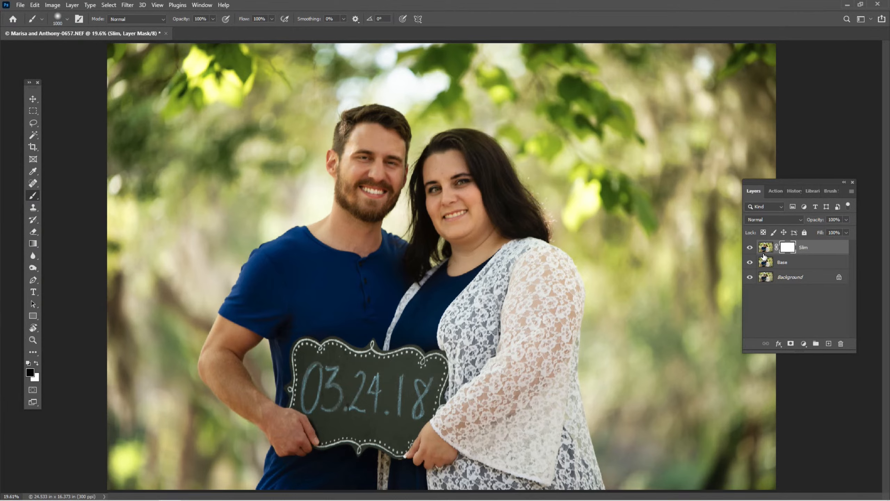
click(749, 248)
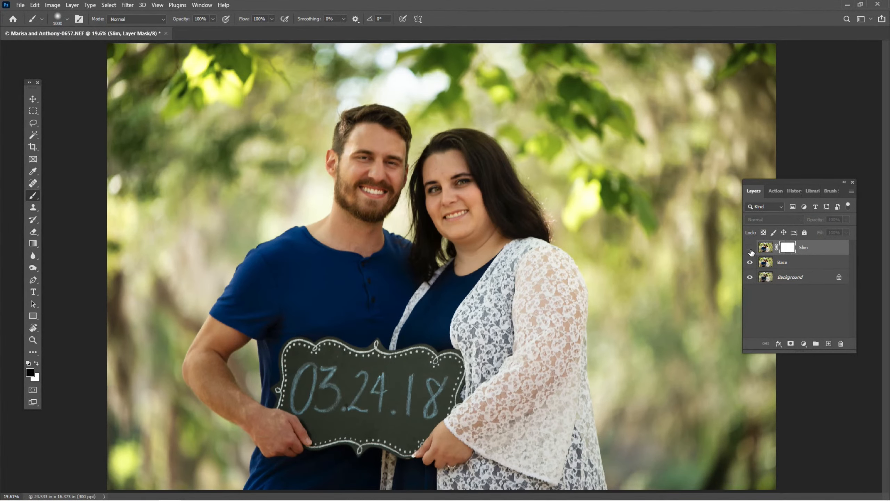
click(750, 249)
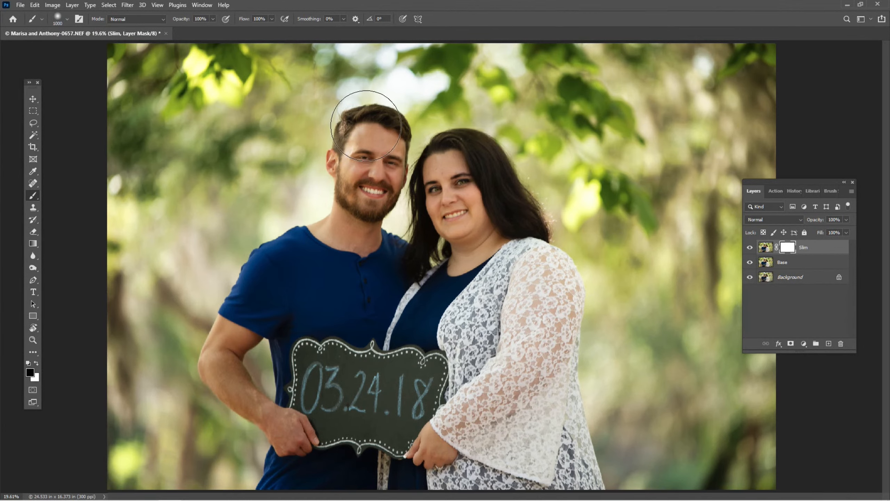
mouse_move(238, 294)
mouse_down()
mouse_move(173, 374)
mouse_move(176, 423)
mouse_move(245, 358)
mouse_move(238, 438)
mouse_move(268, 434)
mouse_move(256, 442)
mouse_move(280, 371)
mouse_move(269, 392)
mouse_move(302, 386)
mouse_up()
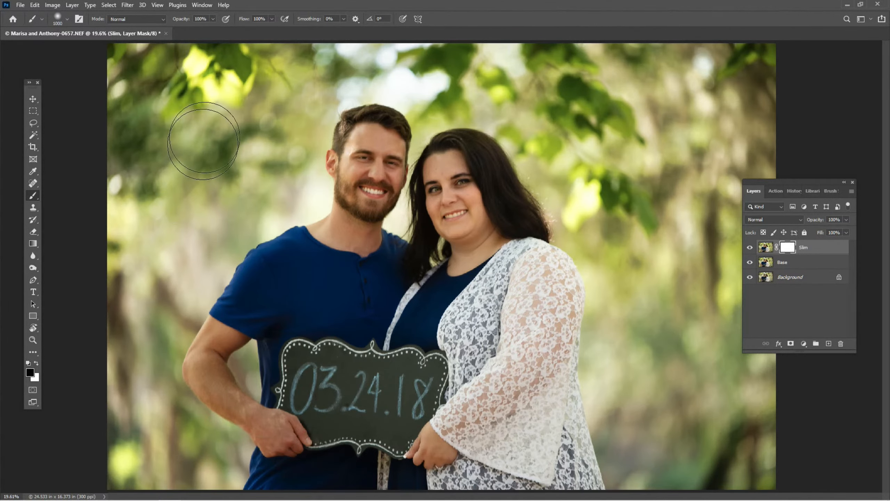
Display the mask overlay and paint black over the missed areas of the background beside the man and his shirt, then hide the overlay.
key(backslash)
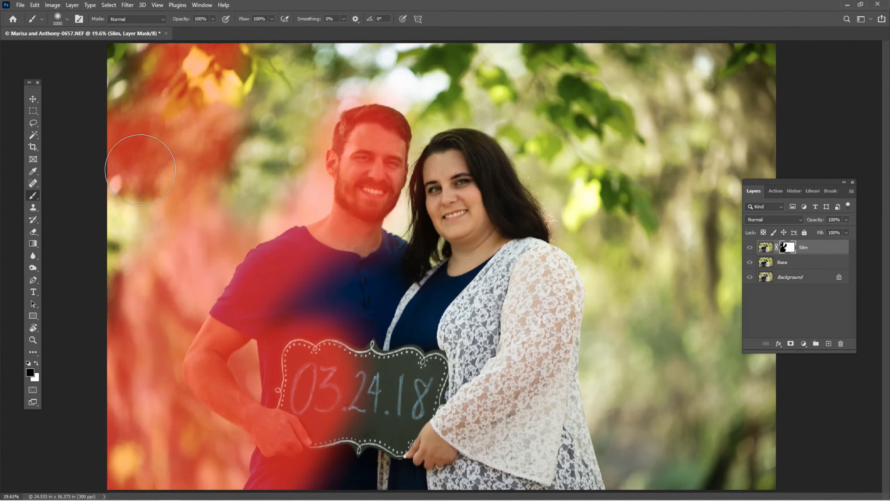
drag(144, 168, 136, 239)
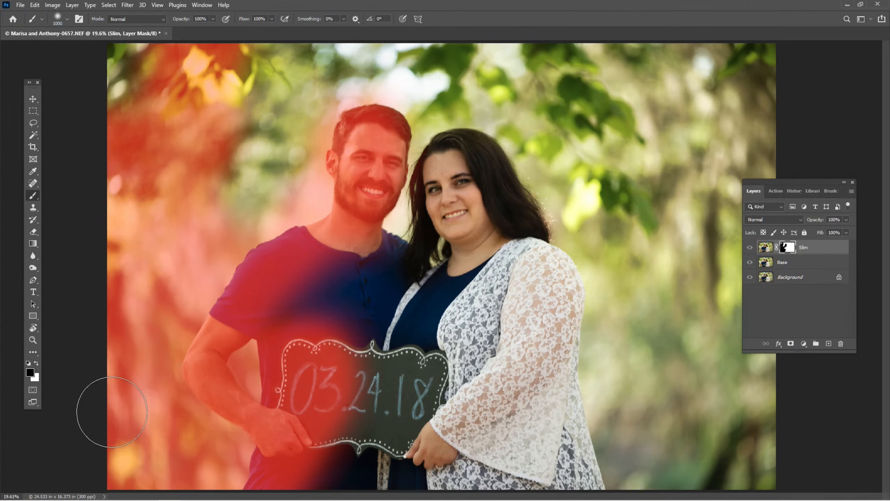
mouse_move(112, 412)
mouse_down()
mouse_move(143, 301)
mouse_move(236, 221)
mouse_move(308, 78)
mouse_move(165, 82)
mouse_move(205, 73)
mouse_move(109, 53)
mouse_move(356, 73)
mouse_up()
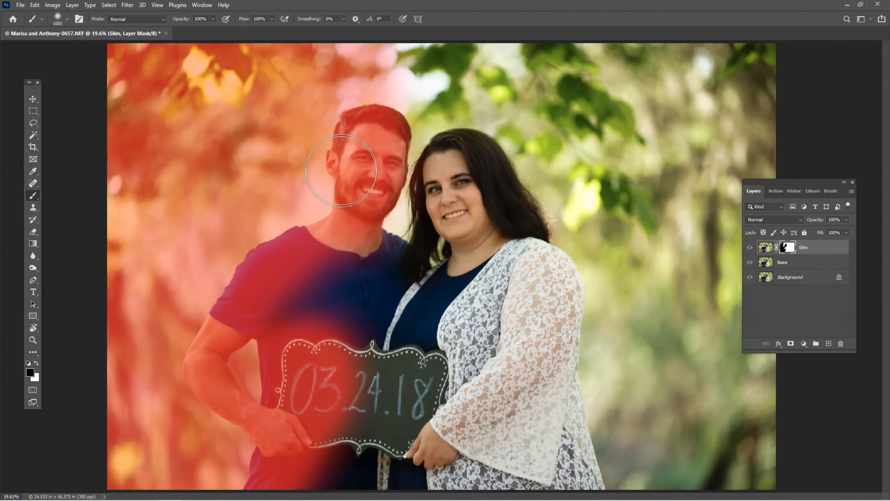
mouse_move(341, 171)
mouse_down()
mouse_move(304, 269)
mouse_move(282, 392)
mouse_move(242, 500)
mouse_move(249, 298)
mouse_up()
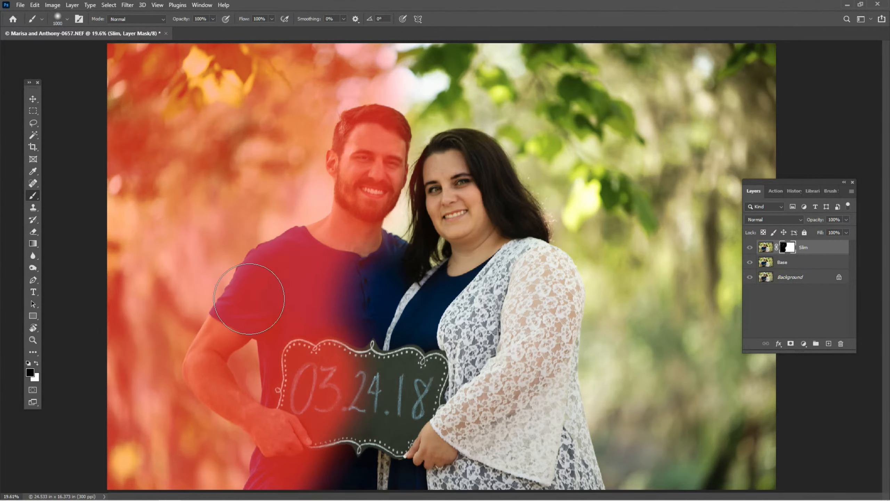
key(backslash)
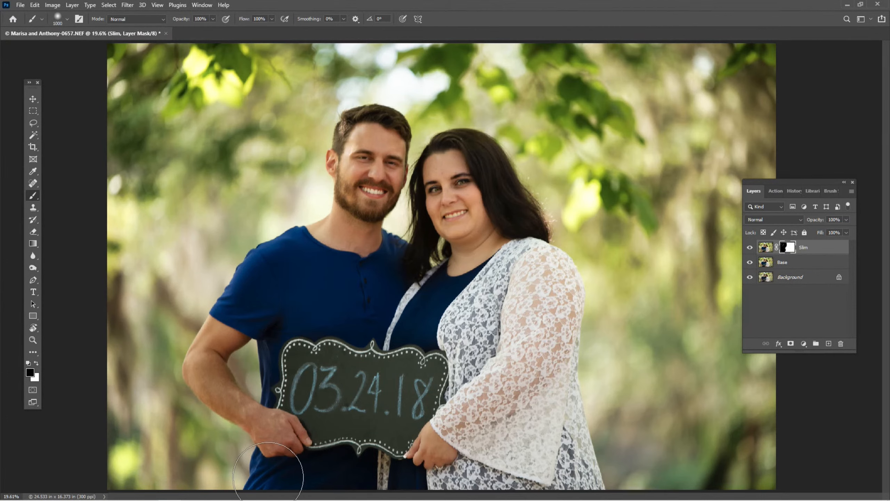
Reduce the brush to 500 px and touch up the Slim mask with white around the middle digits of the chalkboard sign.
click(351, 390)
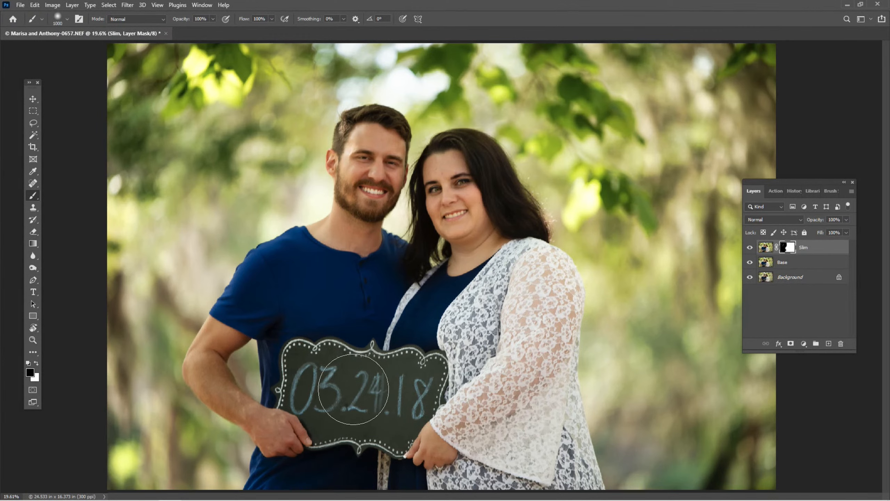
click(403, 389)
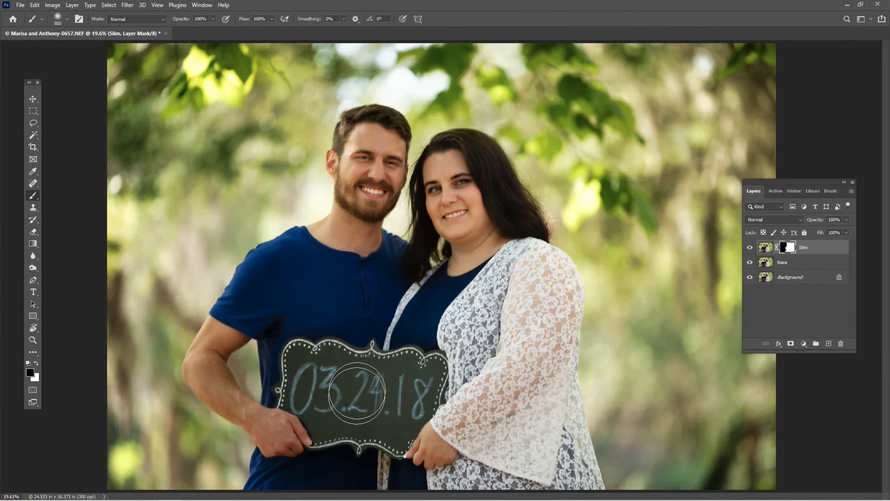
key([)
key([)
key([)
key([)
key([)
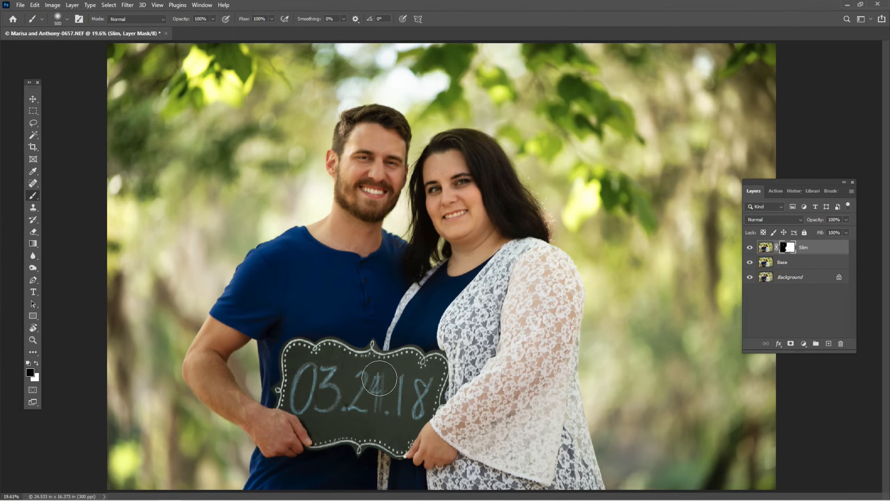
key(x)
mouse_move(380, 378)
mouse_down()
mouse_move(387, 387)
mouse_move(386, 375)
mouse_move(378, 419)
mouse_move(385, 369)
mouse_move(370, 399)
mouse_move(375, 391)
mouse_up()
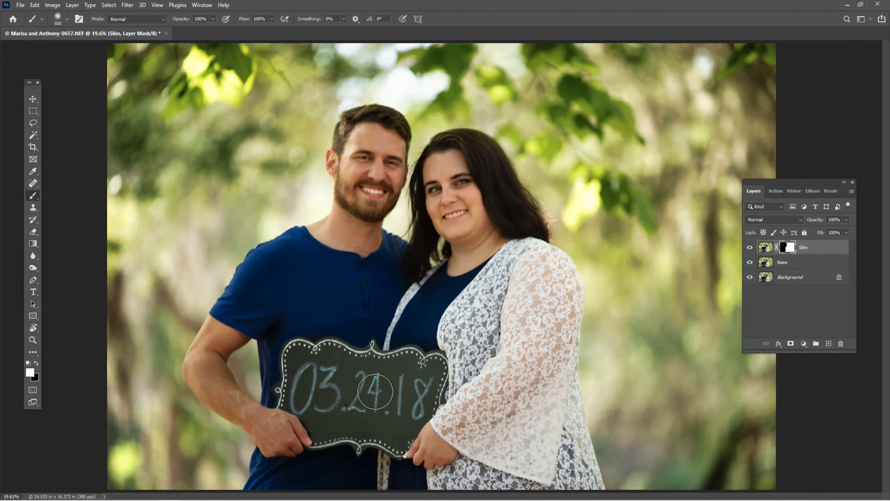
key(x)
Inspect the Slim mask with its red overlay and compare the whole photo with the Slim layer hidden and shown.
key(backslash)
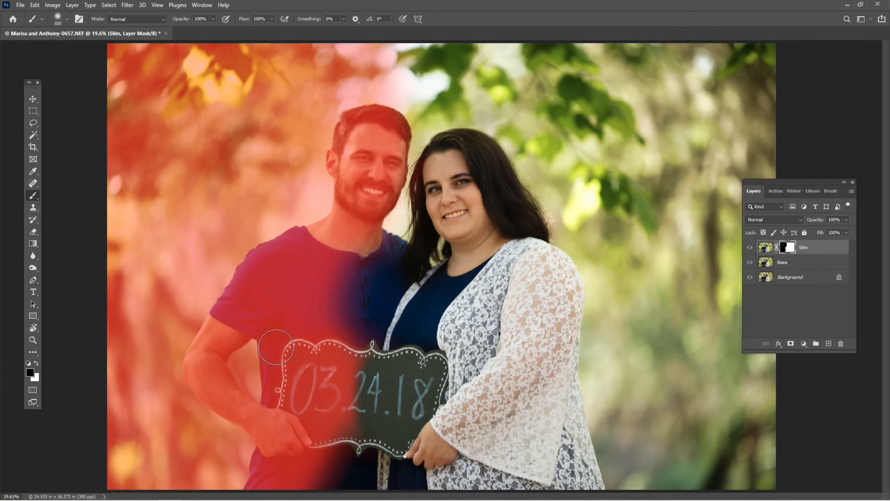
key(backslash)
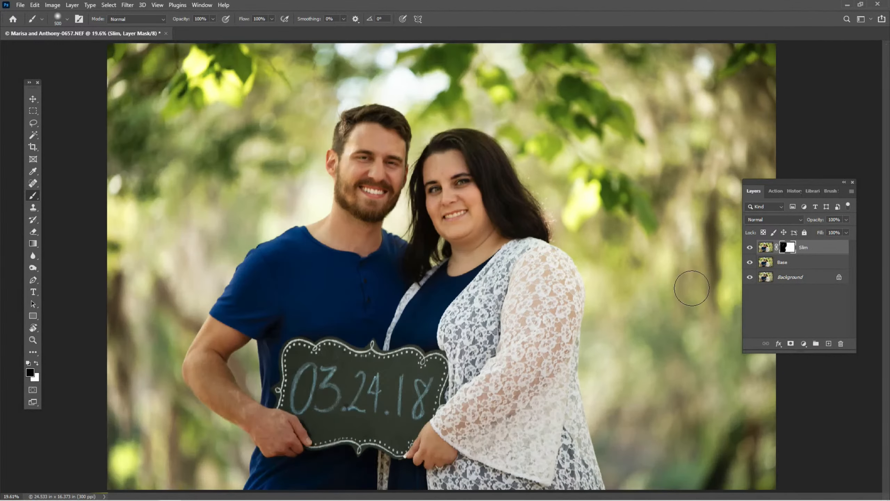
click(750, 248)
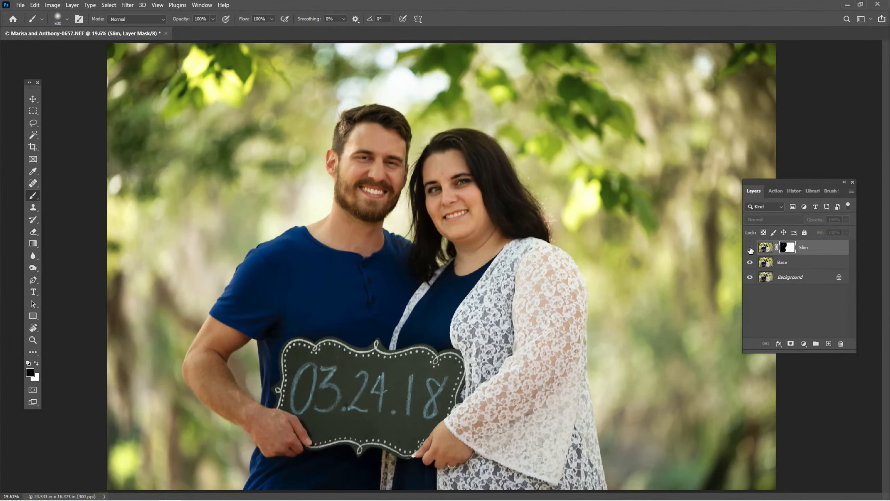
click(750, 248)
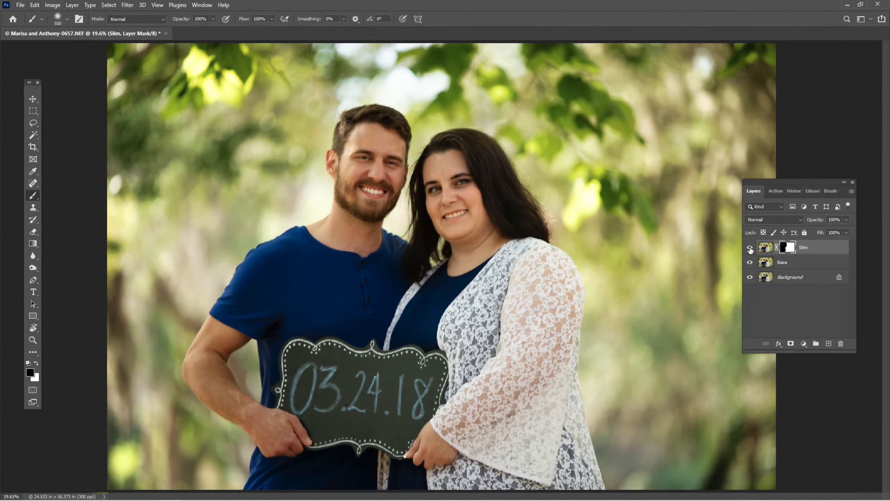
click(750, 248)
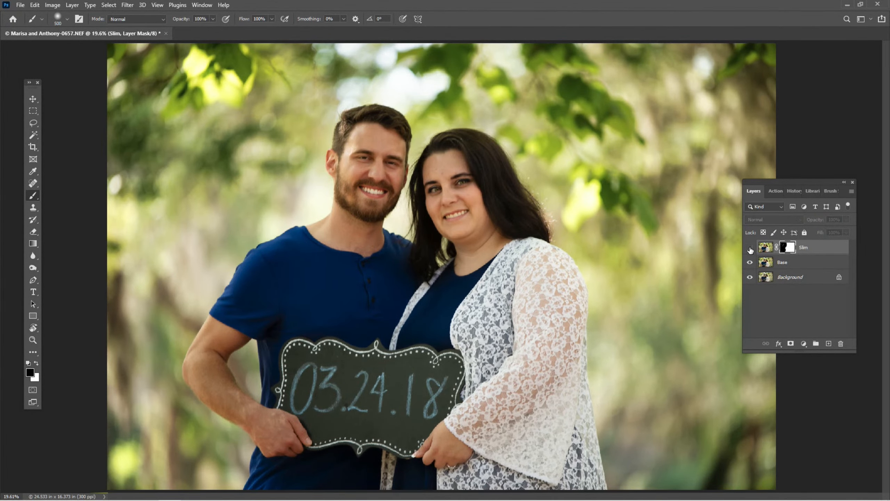
click(750, 248)
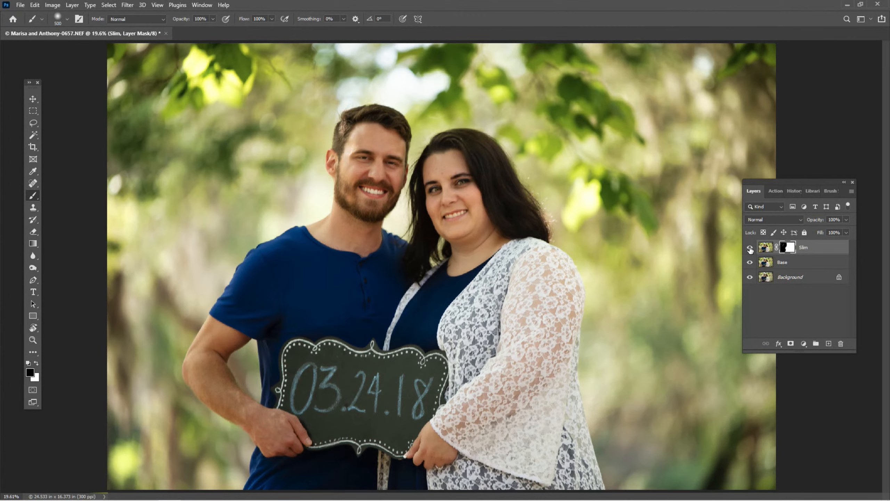
scroll(614, 237, down, 1)
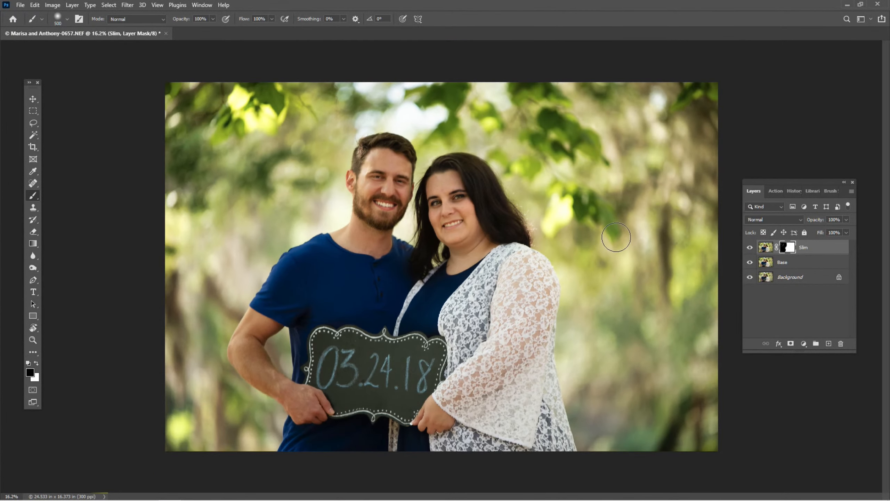